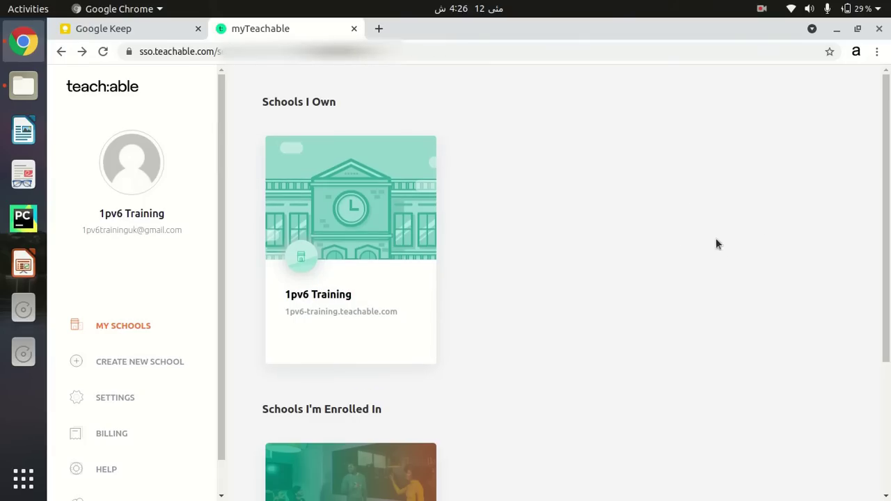
Open the 1pv6 Training admin's Courses page and scroll through its six courses
left_click(318, 298)
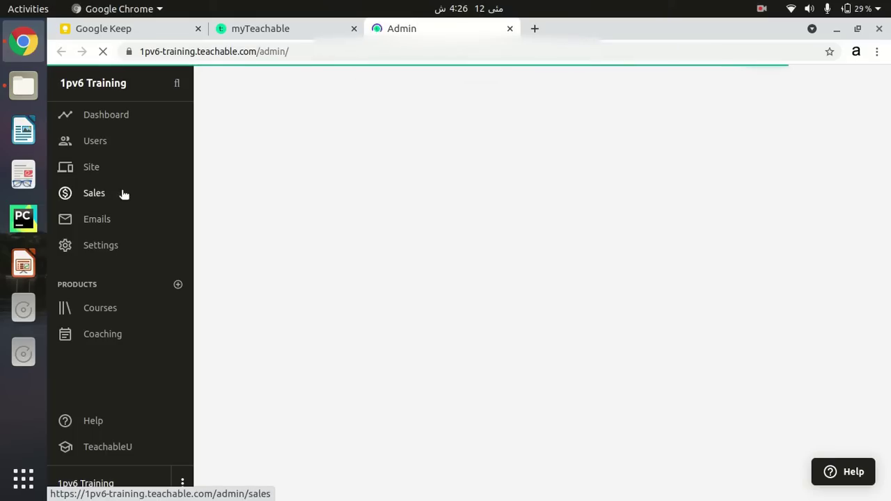
left_click(97, 314)
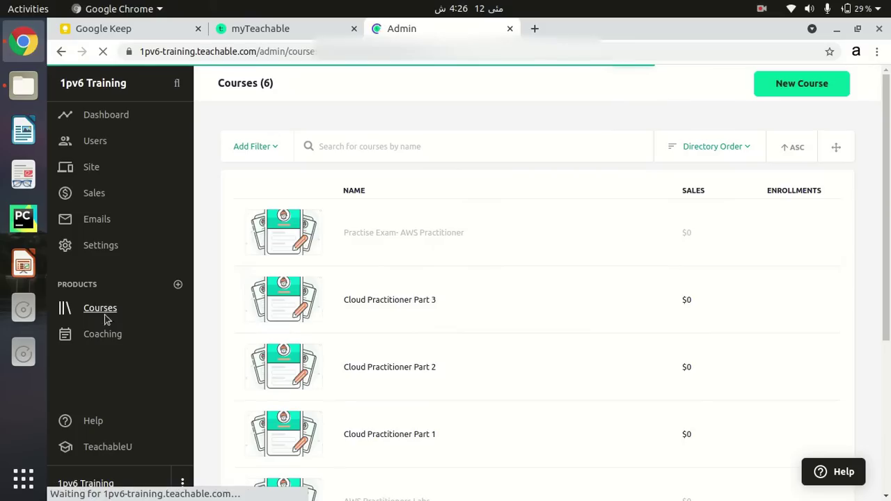
left_click_drag(889, 175, 889, 327)
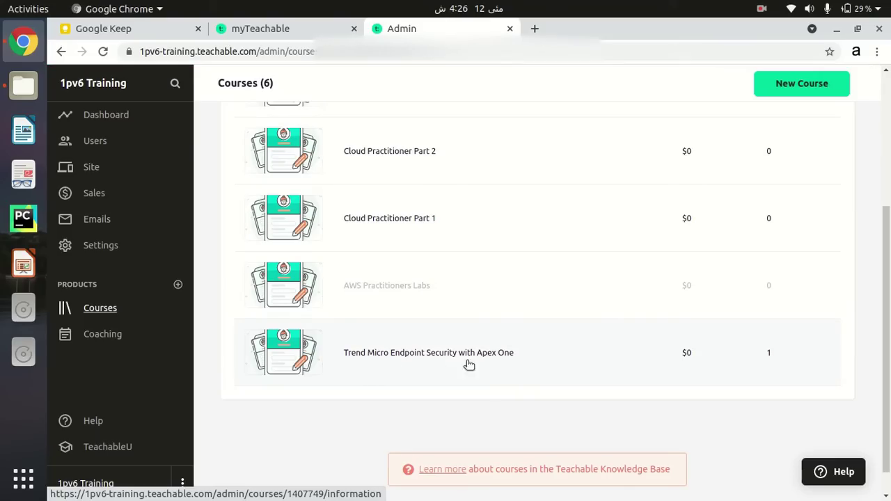
Open the Trend Micro Endpoint Security with Apex One course and bring up its Preview Your Course dialog
left_click(436, 363)
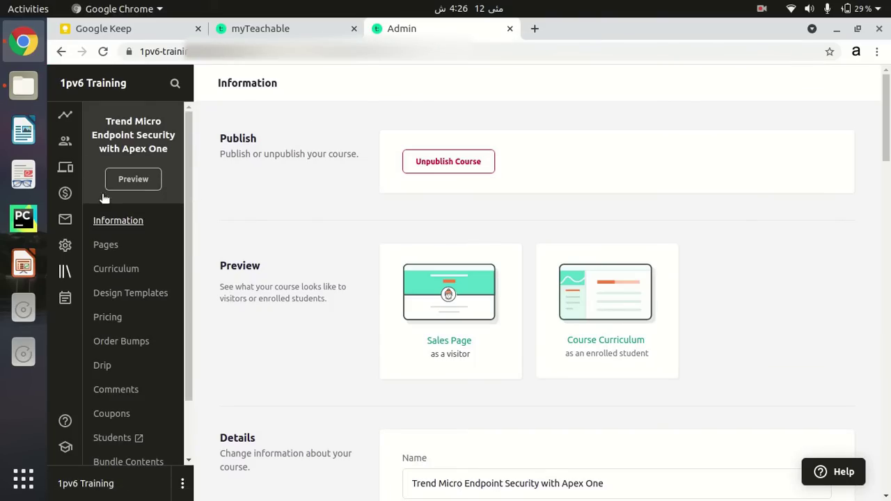
left_click_drag(886, 95, 886, 95)
key("ctrl+l")
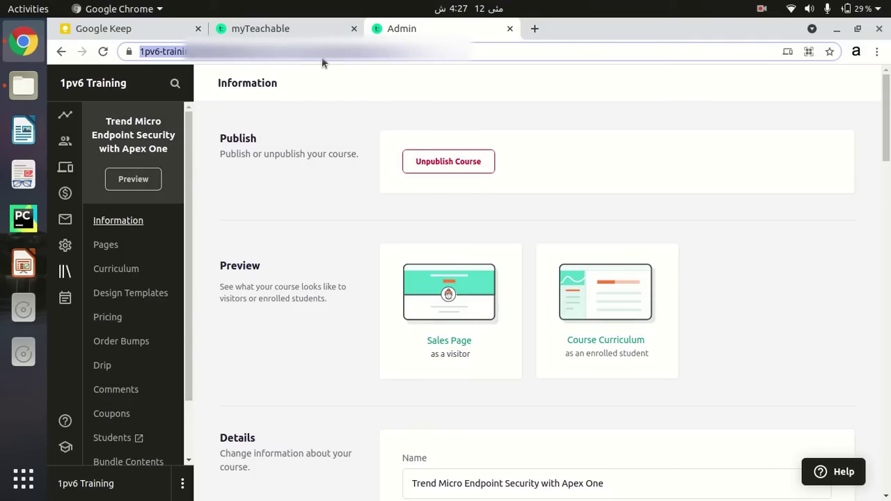
left_click(318, 118)
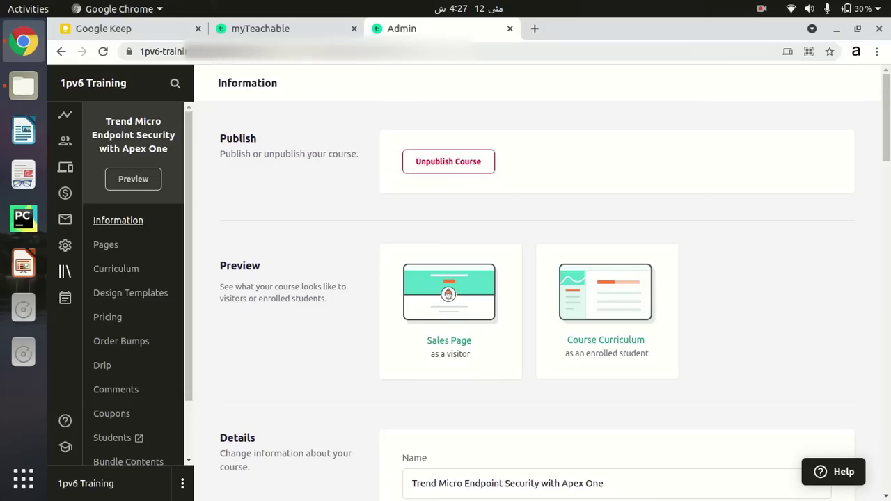
key("ctrl+l")
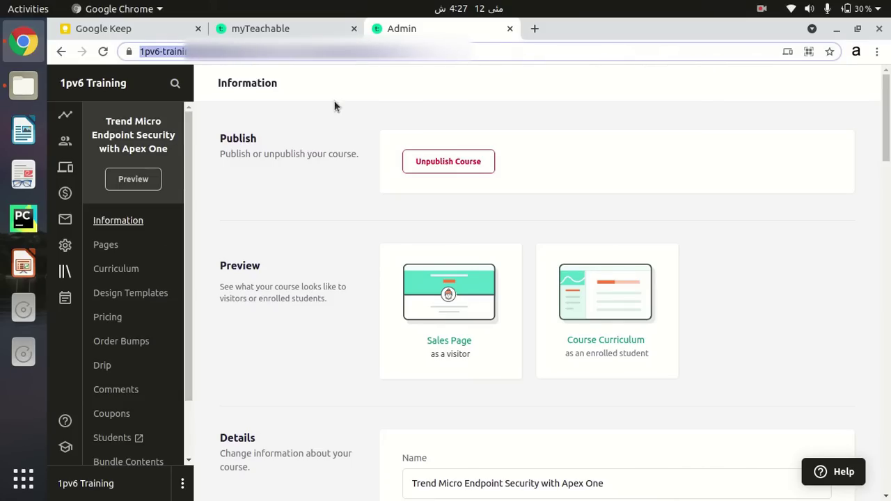
left_click(334, 105)
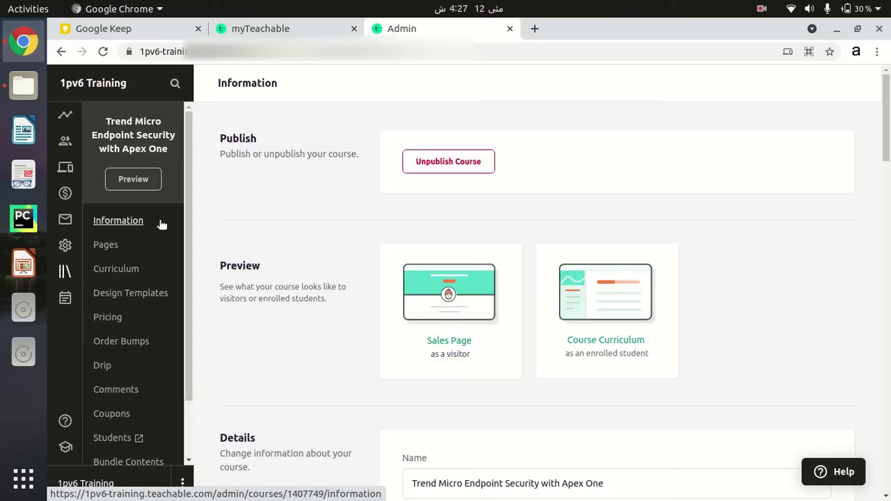
left_click(137, 181)
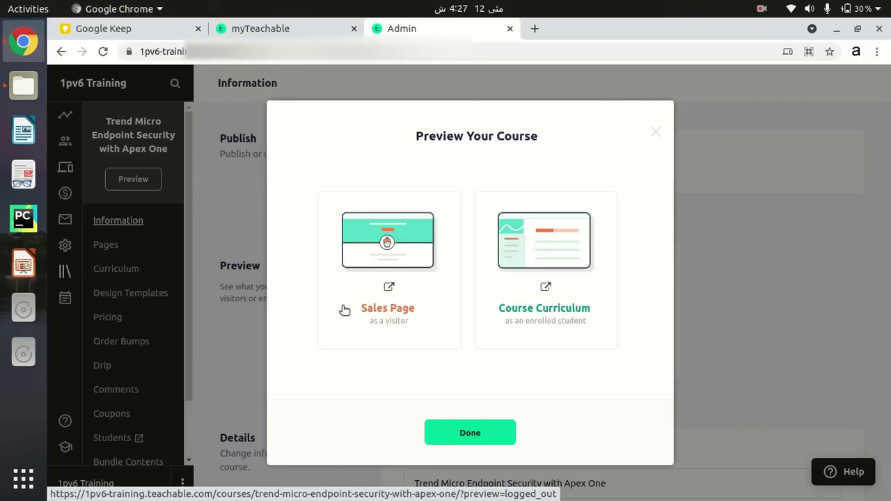
Preview the Trend Micro course's sales page as a visitor and scroll through its two-lesson curriculum
left_click(380, 309)
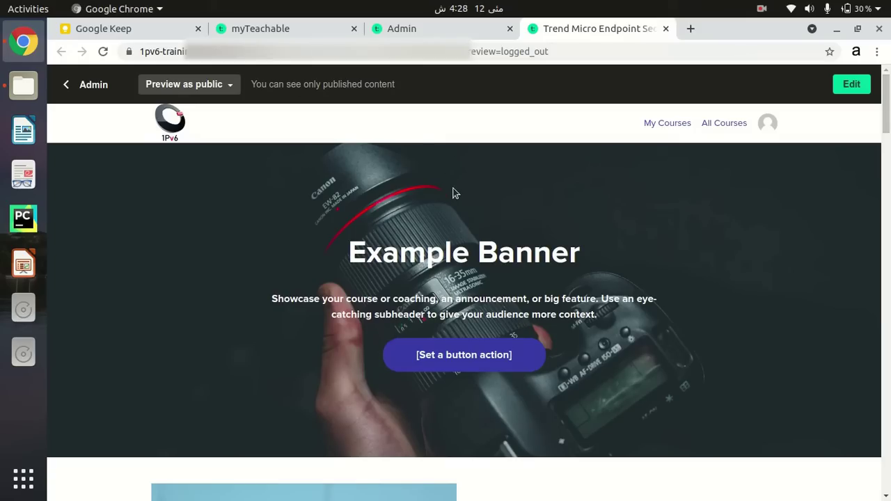
left_click_drag(885, 105, 888, 292)
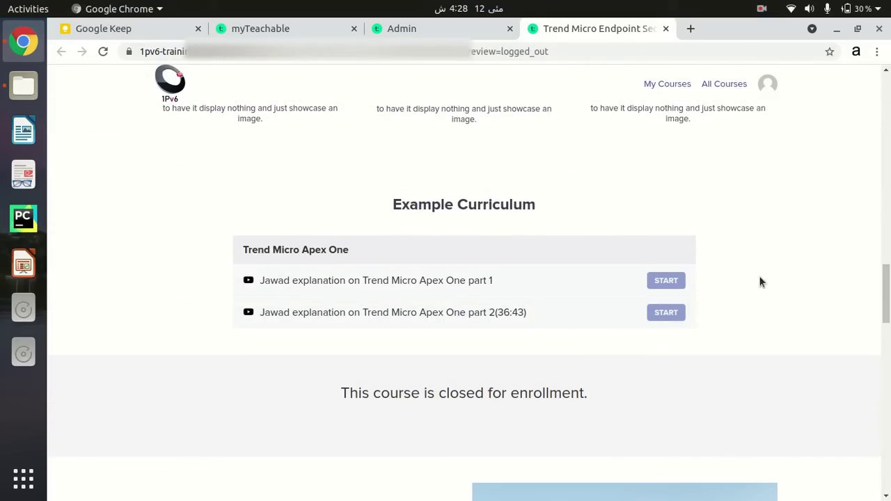
left_click_drag(888, 300, 878, 99)
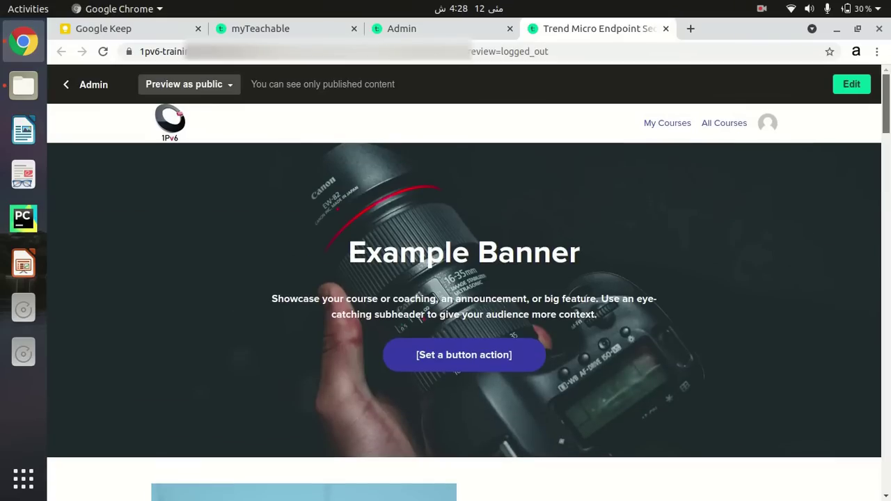
Copy the sales page URL up to apex-one and open a new incognito window
left_click(488, 52)
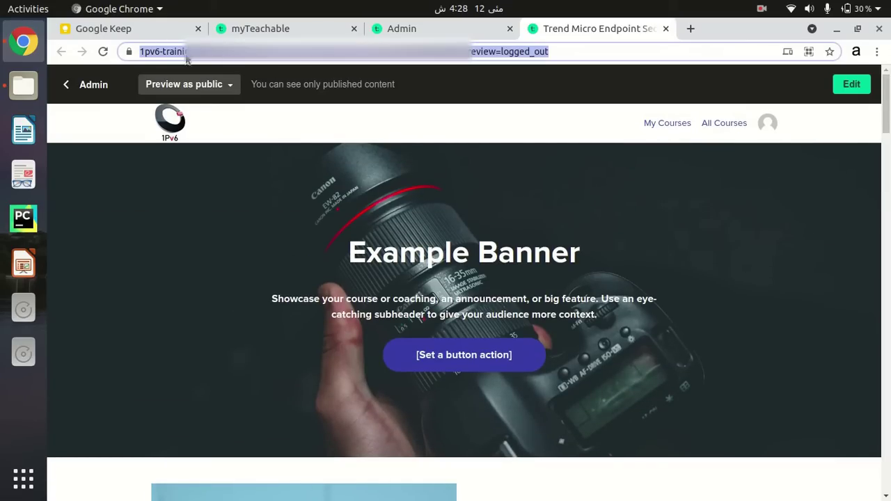
key("End")
key("Left")
key("Left")
key("Left")
key("Left")
key("Left")
key("Left")
key("Left")
key("Left")
key("Left")
key("Left")
key("Left")
key("Left")
key("Left")
key("Left")
key("Left")
key("Left")
key("Left")
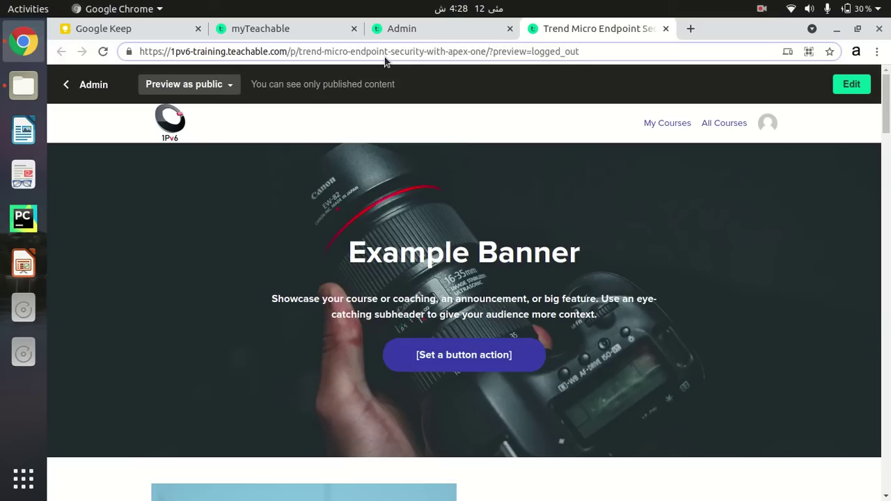
key("shift+Home")
key("ctrl+c")
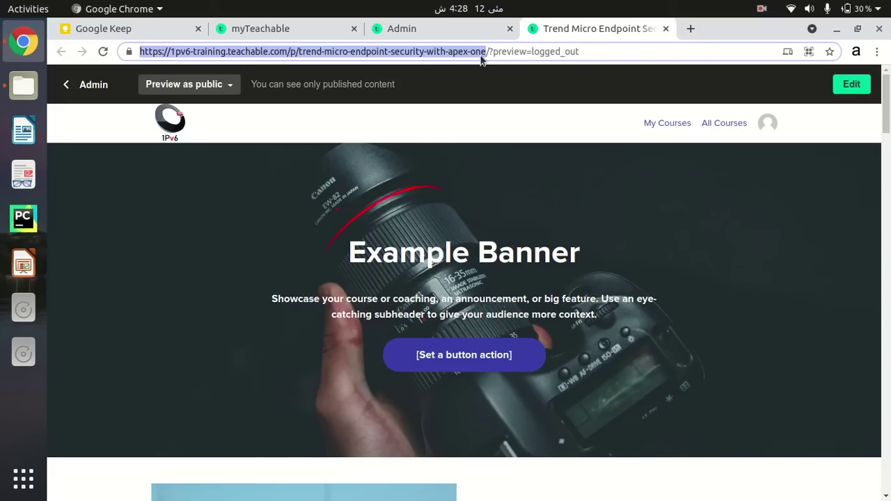
right_click(436, 59)
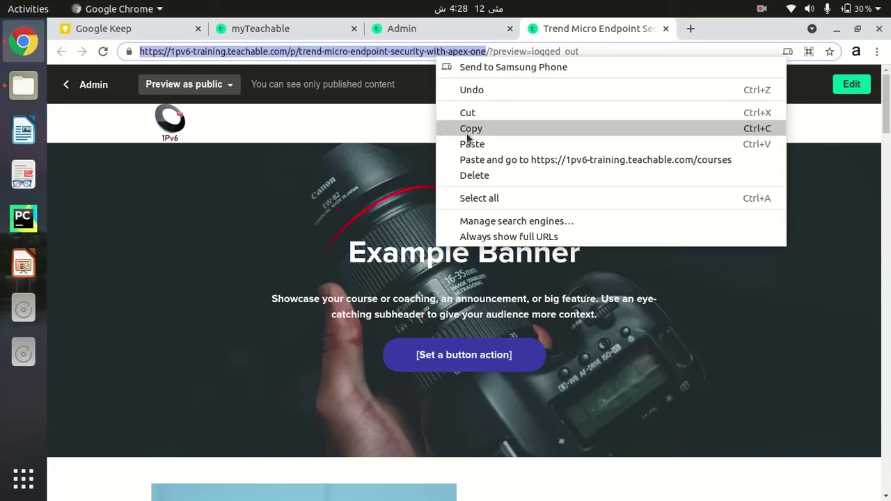
left_click(468, 130)
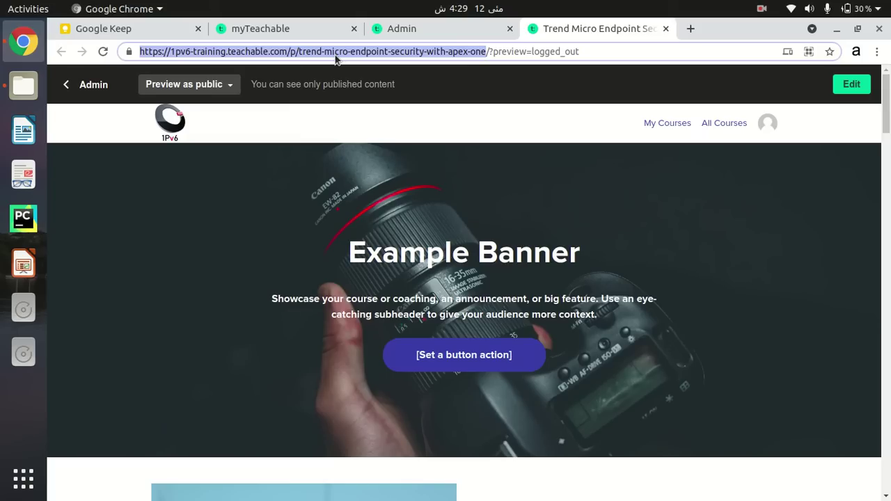
key("ctrl+shift+n")
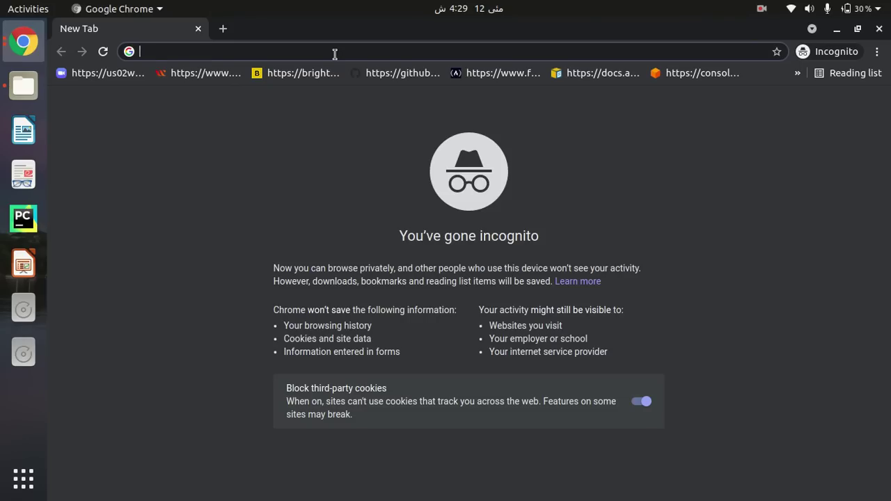
Paste the copied course URL into the incognito address bar and load the sales page
key("ctrl+v")
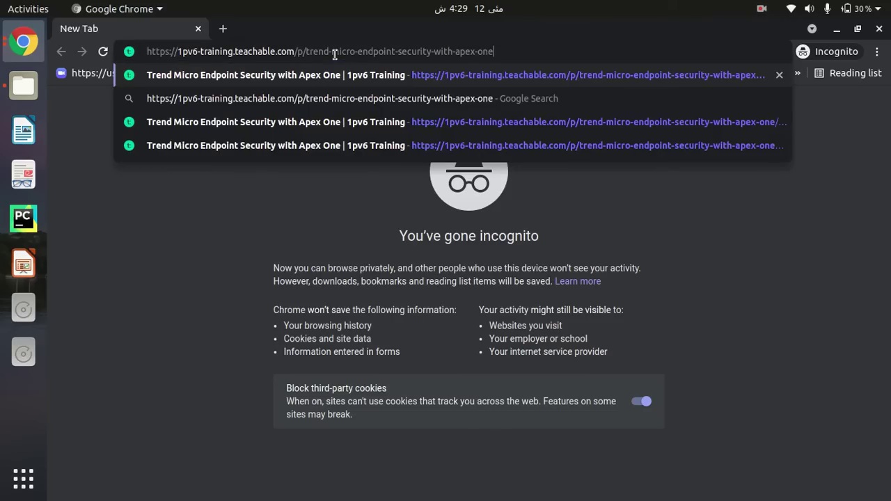
key("Return")
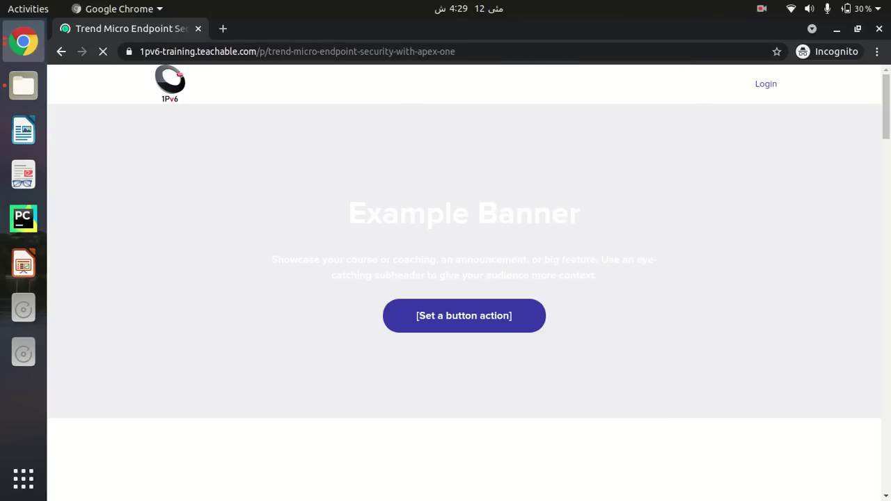
left_click_drag(885, 111, 688, 35)
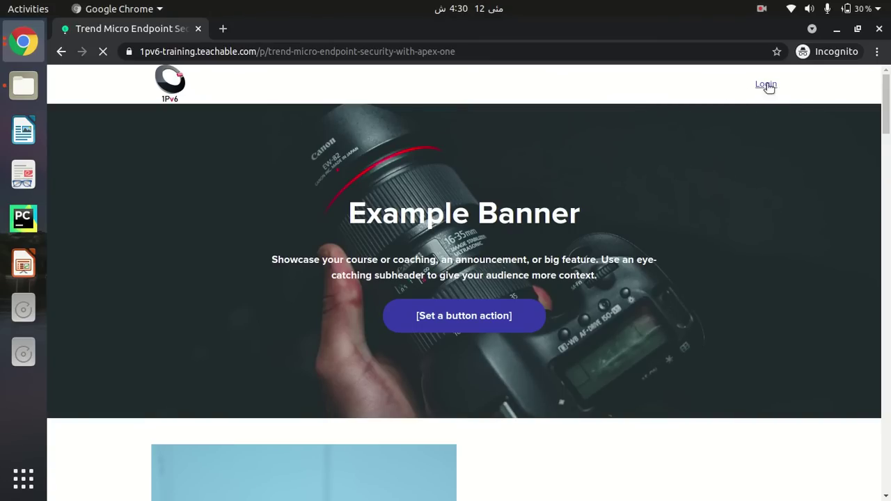
scroll(764, 84, "down", 5)
scroll(764, 84, "up", 5)
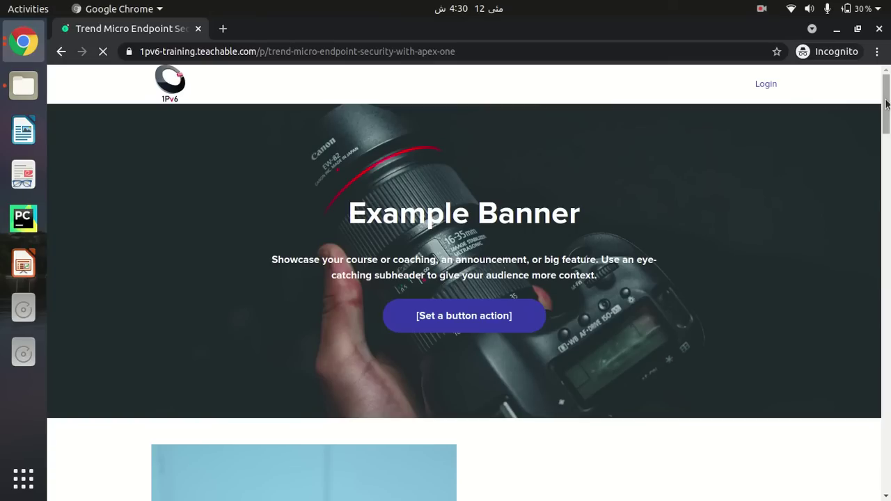
left_click_drag(887, 103, 887, 298)
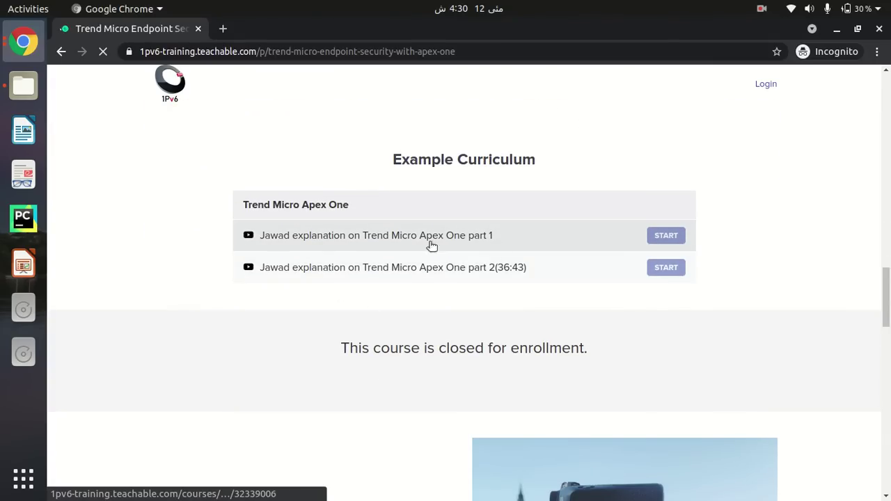
Start the part 1 lecture and reach the student login page
left_click(672, 244)
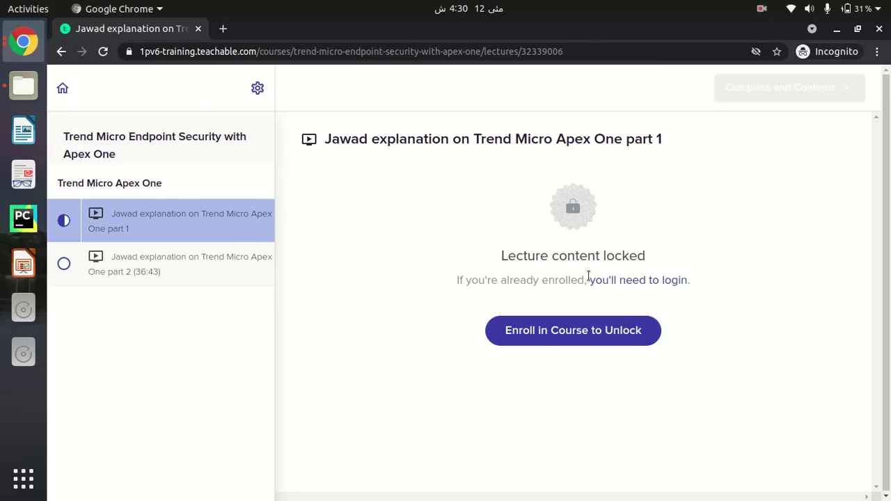
left_click(644, 283)
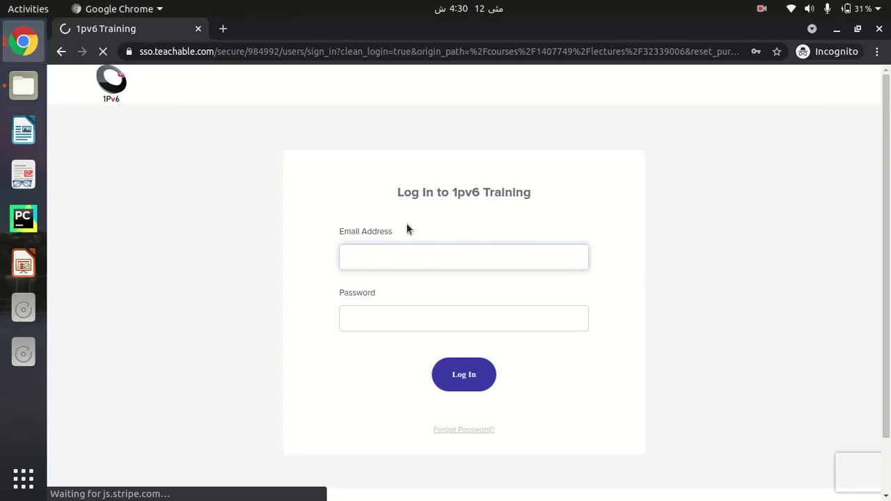
left_click(363, 255)
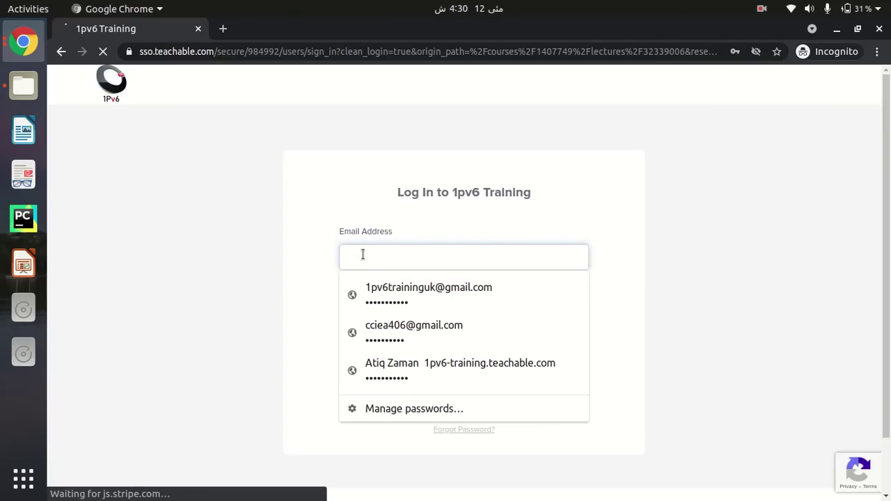
left_click(712, 245)
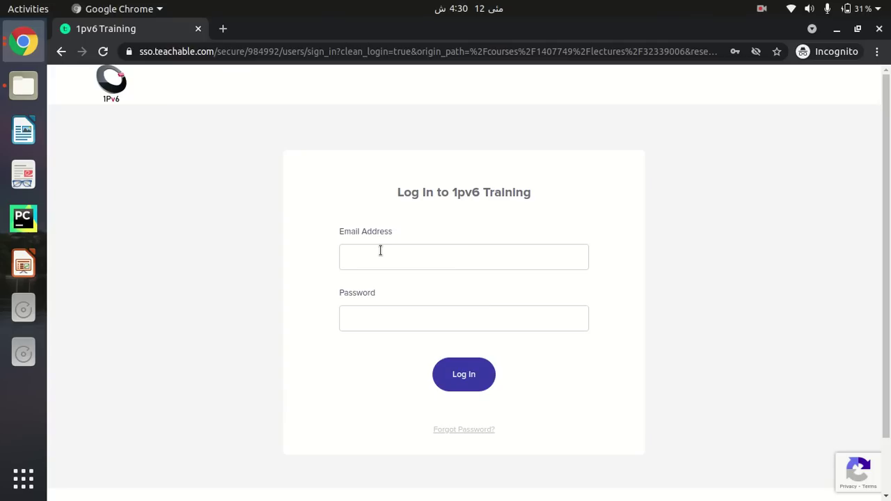
Enter the student's saved email address and password, then submit the login
left_click(380, 251)
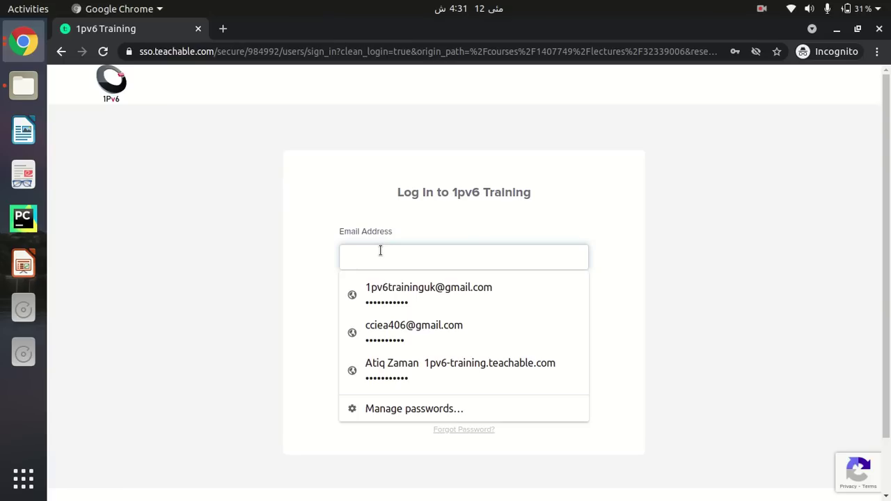
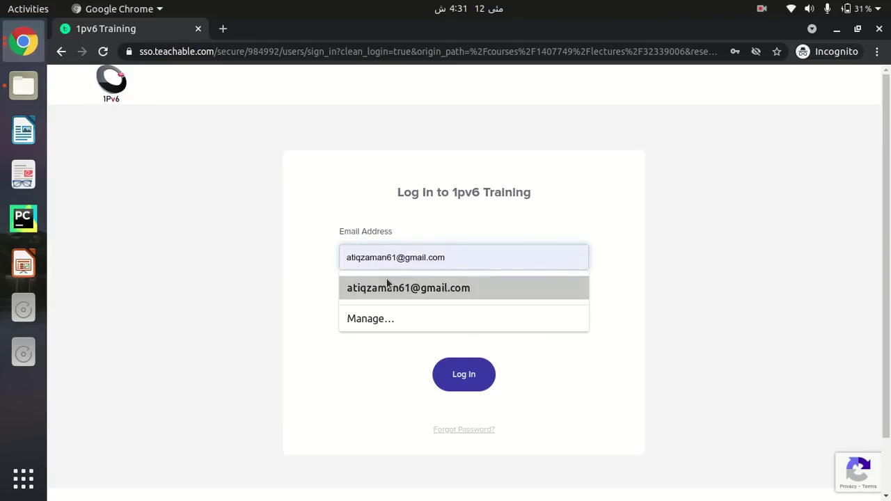
left_click(388, 287)
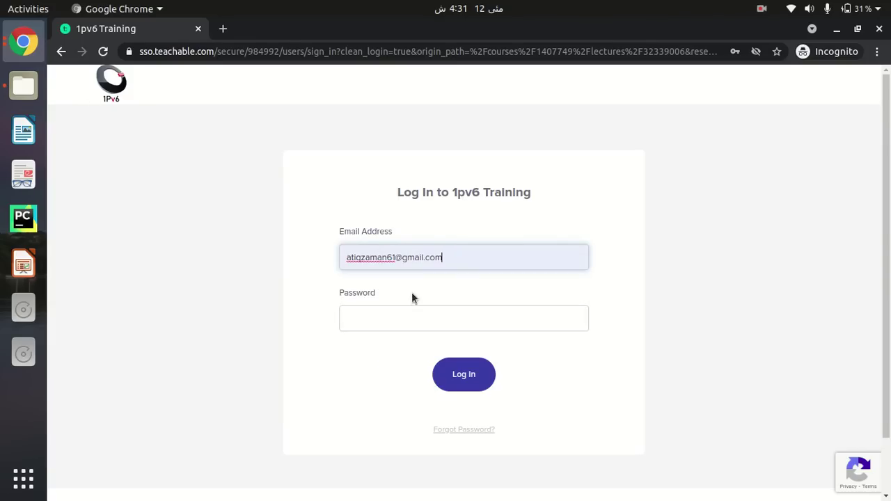
left_click(369, 322)
type("•••••••••••")
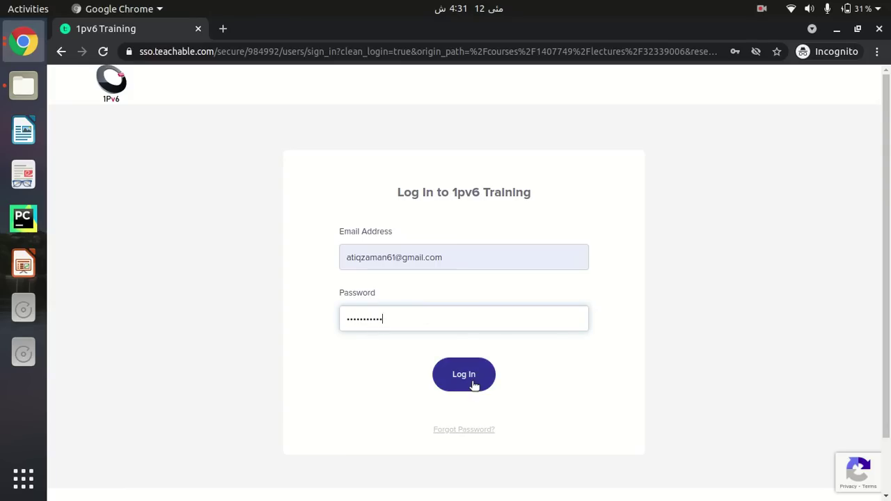
left_click(473, 384)
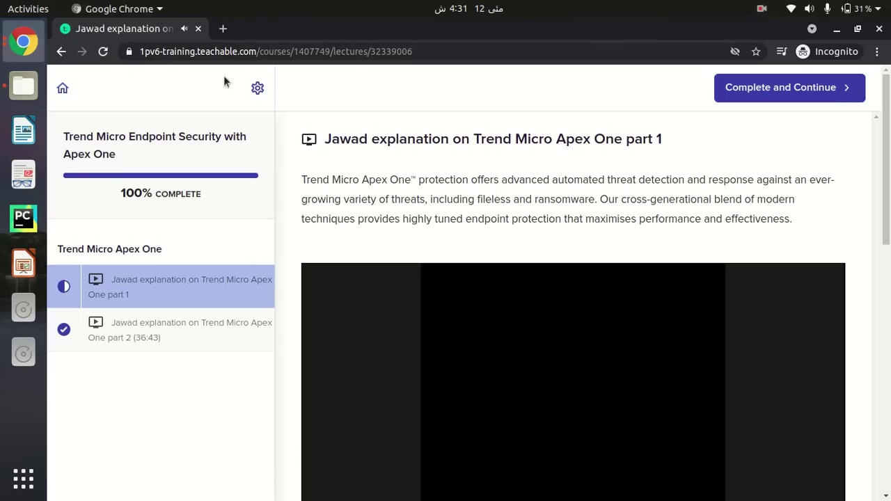
Pause the part 1 lecture video, then switch back to the regular Chrome window
scroll(406, 241, "down", 4)
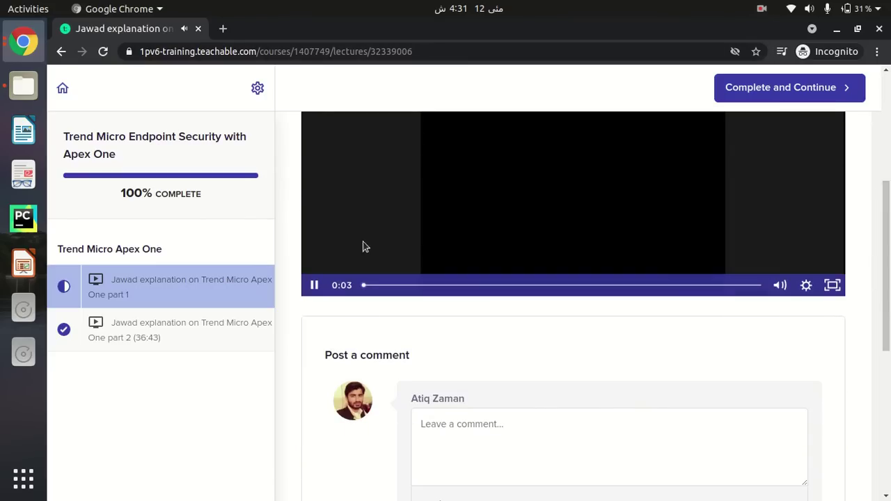
left_click(314, 285)
scroll(855, 275, "up", 2)
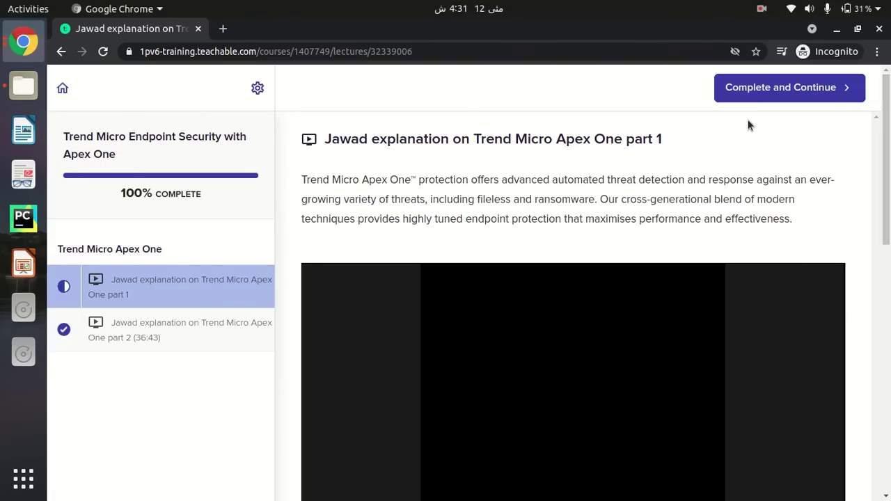
key("alt+Tab")
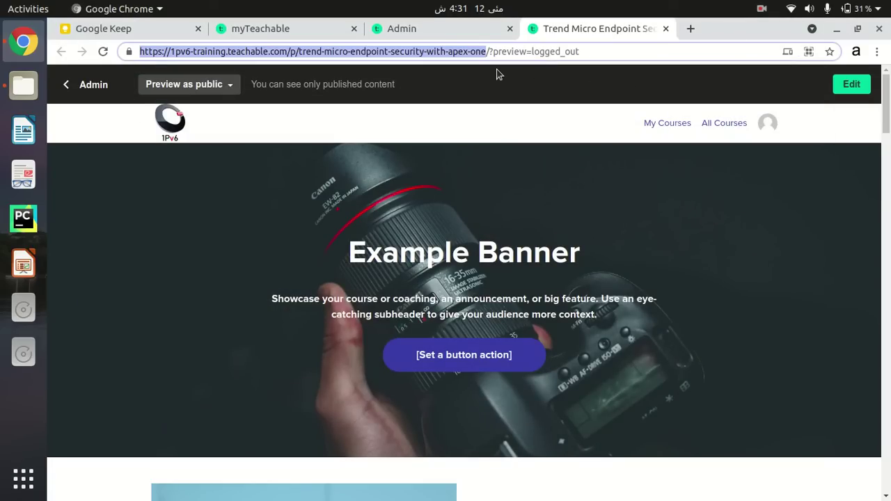
Open the Course Curriculum preview as an enrolled student in a new tab
left_click(426, 28)
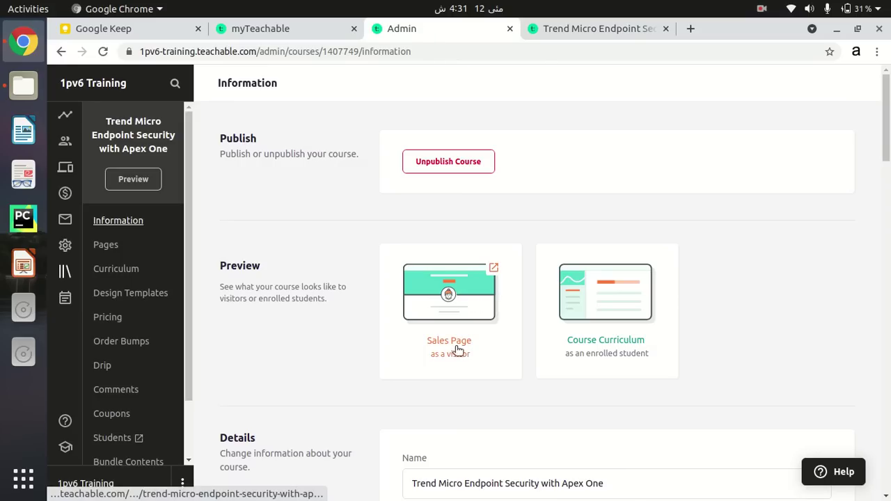
left_click(599, 347)
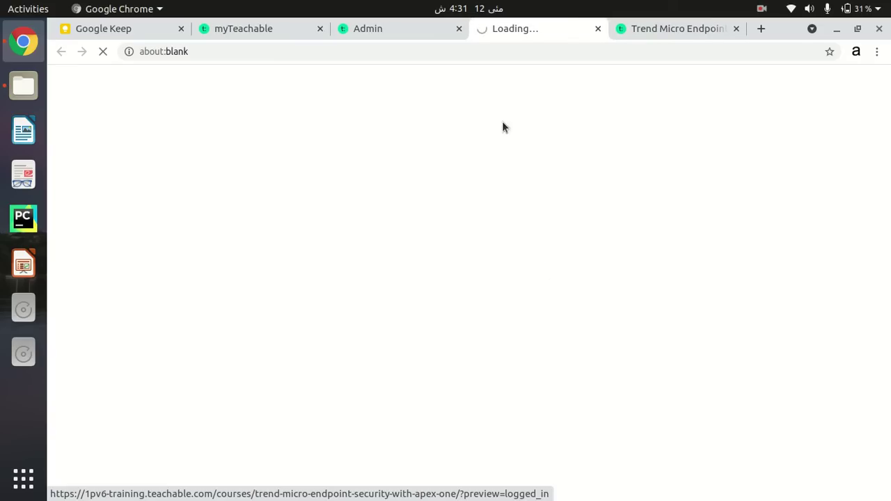
left_click(369, 29)
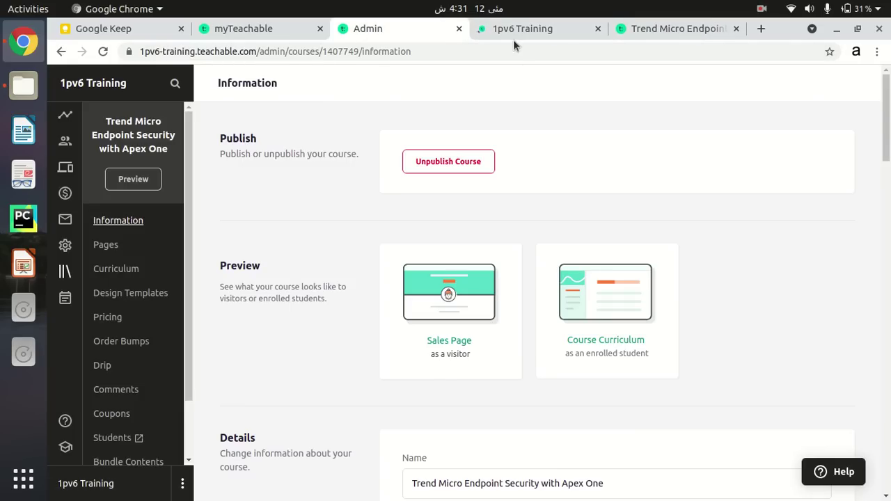
left_click(536, 34)
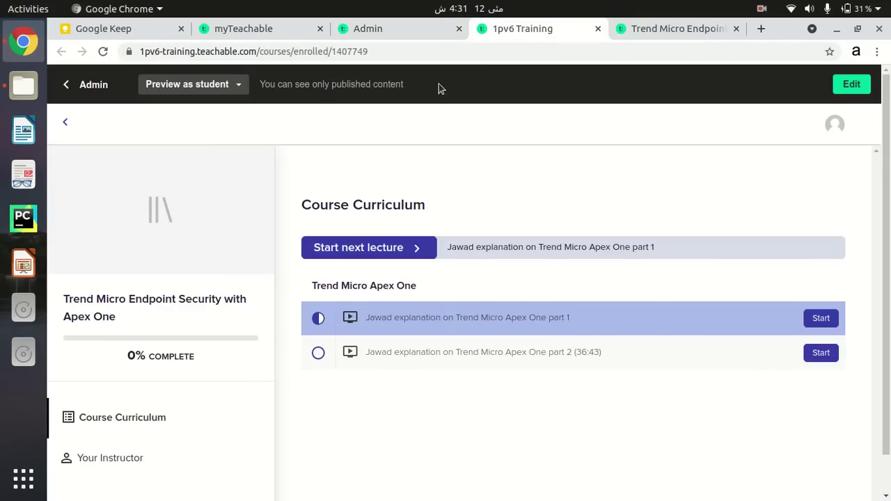
Copy the preview's web address up to /courses
left_click(369, 52)
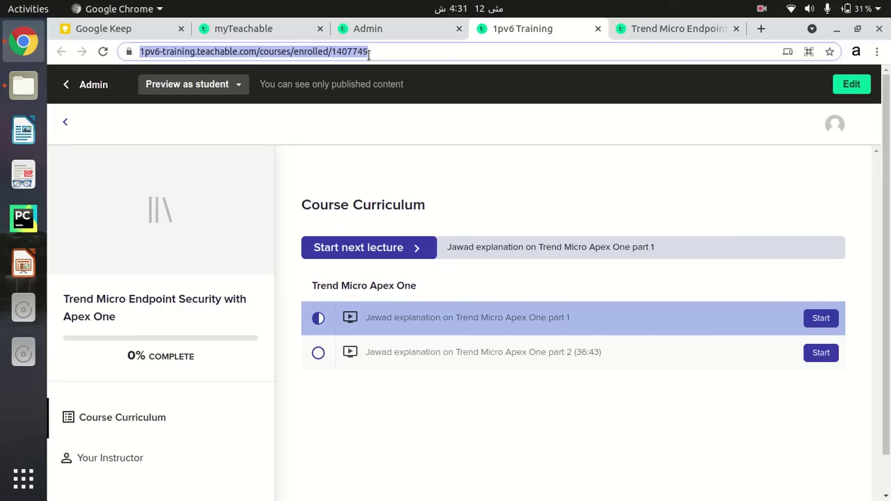
left_click(369, 52)
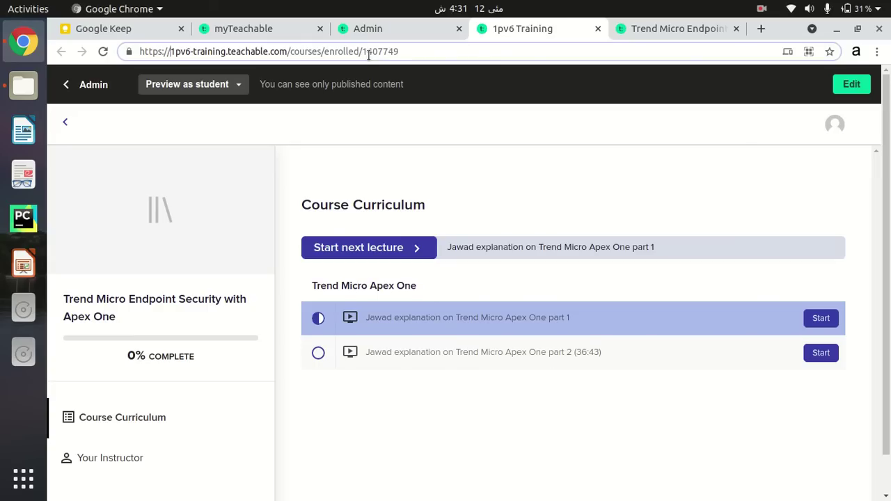
key("Right")
key("Right")
key("Right")
key("Right")
key("Right")
key("Right")
key("Right")
key("Right")
key("Right")
key("Right")
key("Right")
key("Right")
key("Right")
key("Right")
key("Right")
key("Right")
key("Right")
key("shift+Home")
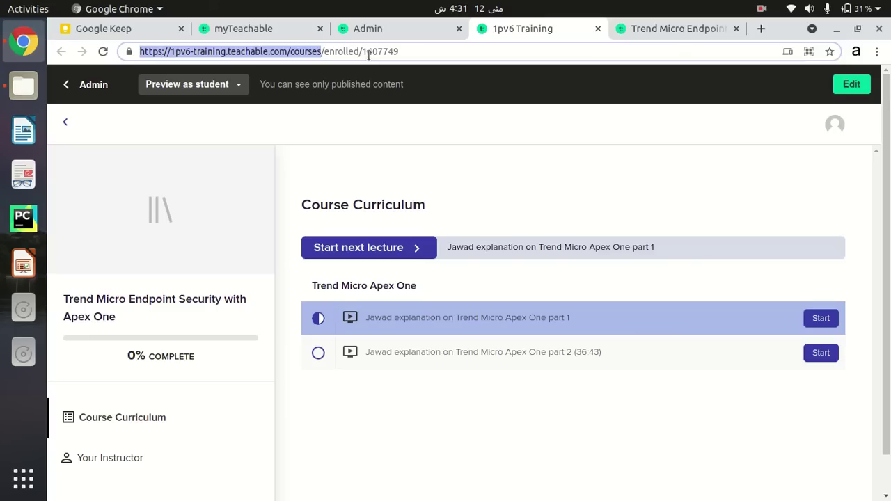
right_click(210, 56)
left_click(253, 124)
Load the copied /courses catalog address in a new incognito window
key("ctrl+shift+n")
key("ctrl+v")
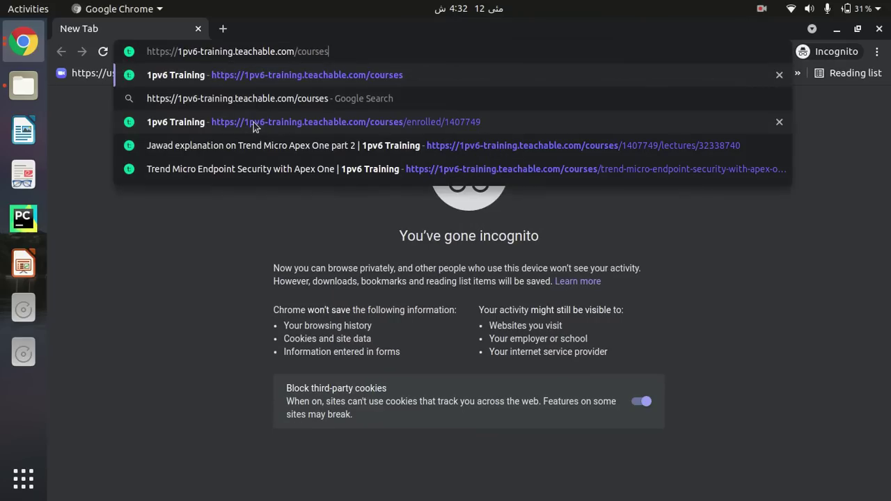
key("Return")
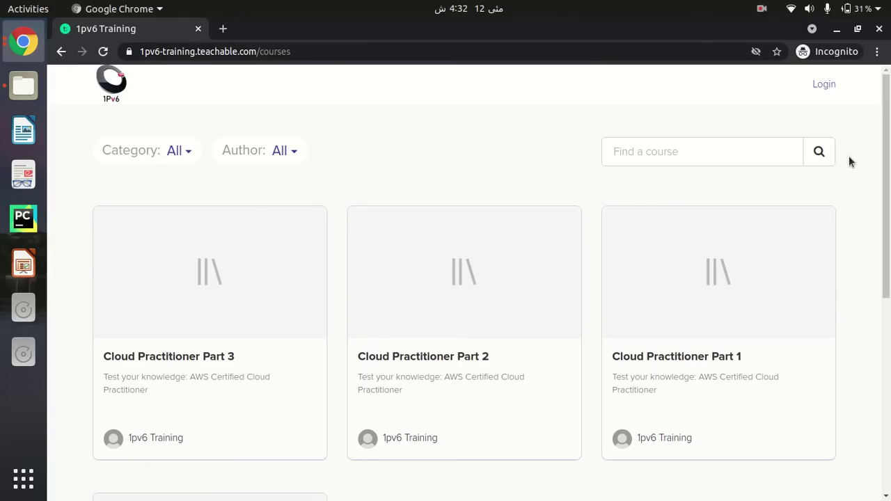
Scroll the public catalog and open the Trend Micro Endpoint Security course page
left_click_drag(882, 153, 890, 133)
scroll(885, 149, "down", 5)
scroll(720, 255, "down", 1)
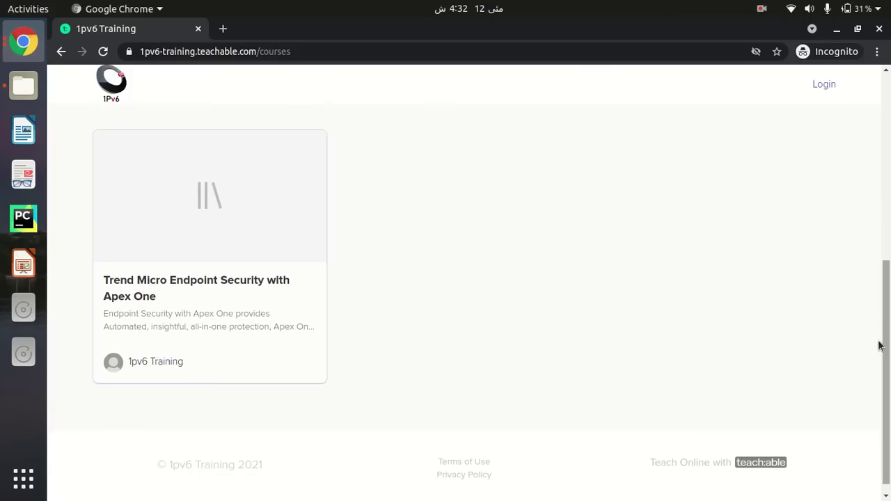
scroll(889, 386, "up", 6)
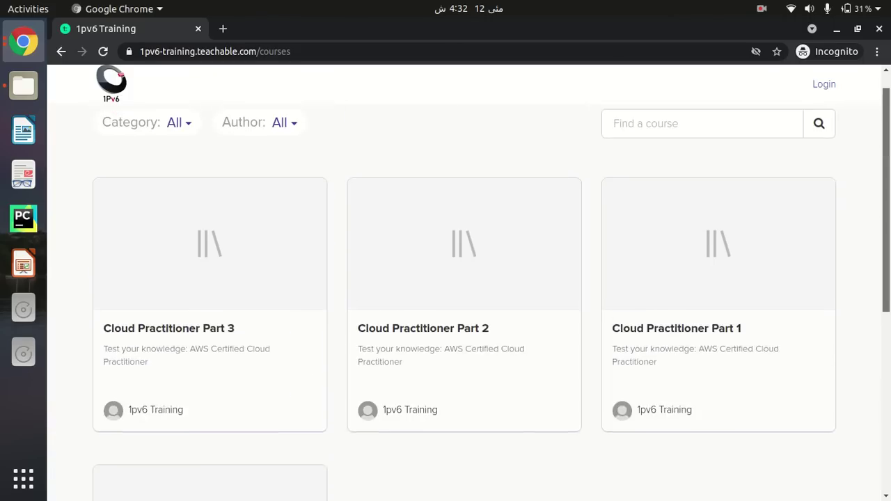
scroll(360, 368, "down", 4)
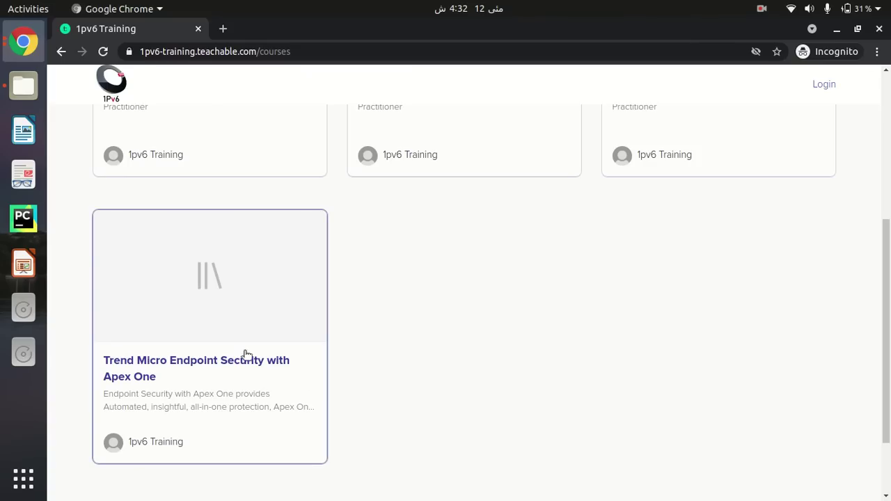
left_click(197, 388)
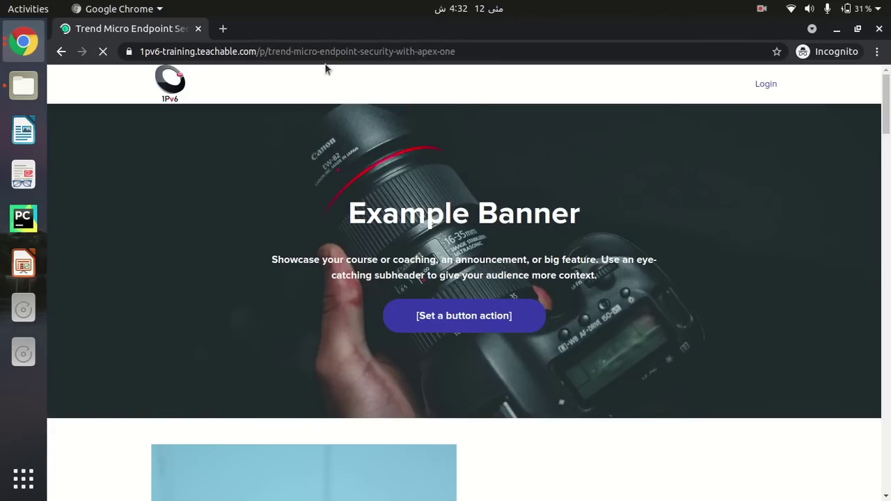
Go to Login and submit the student's email address and password
left_click(766, 84)
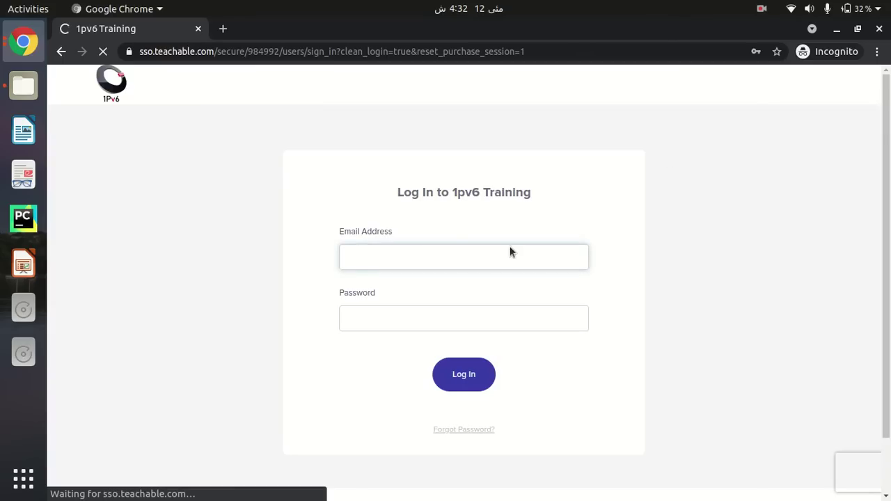
left_click(357, 249)
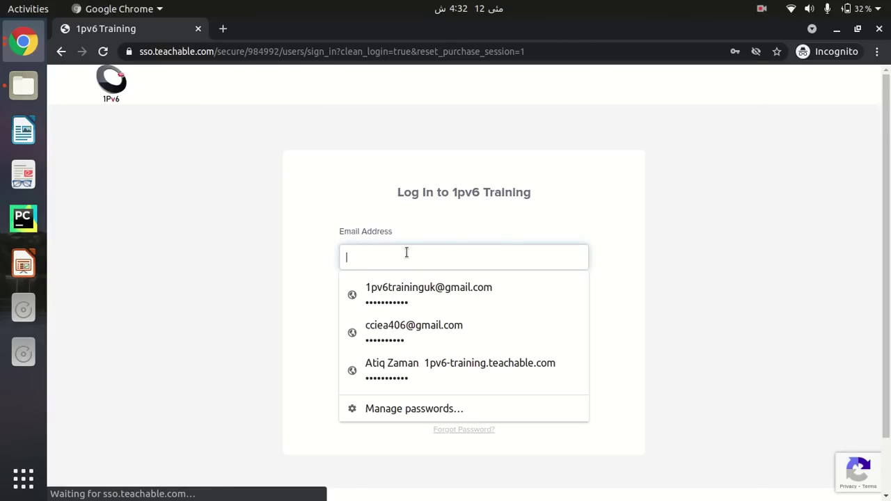
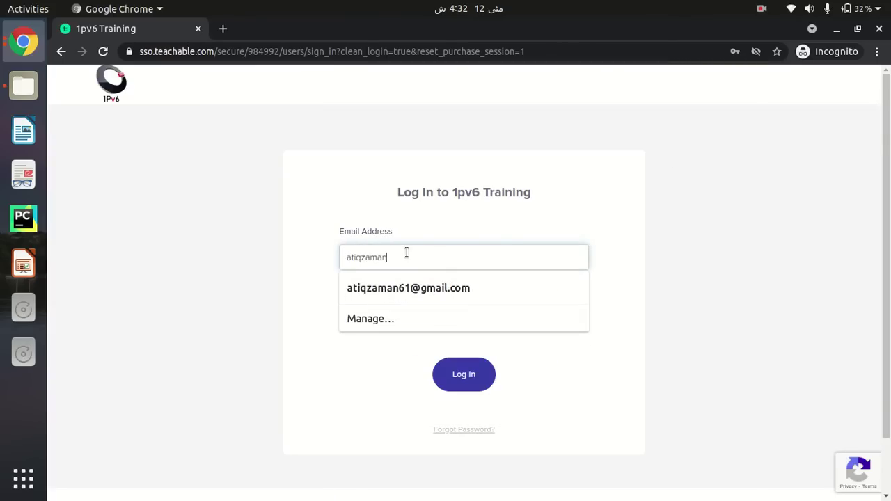
key("Tab")
type("••••••••••")
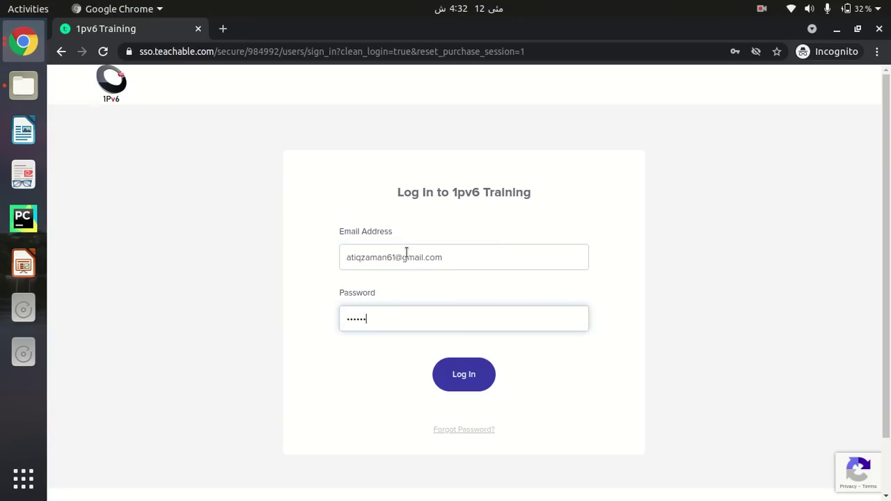
key("Return")
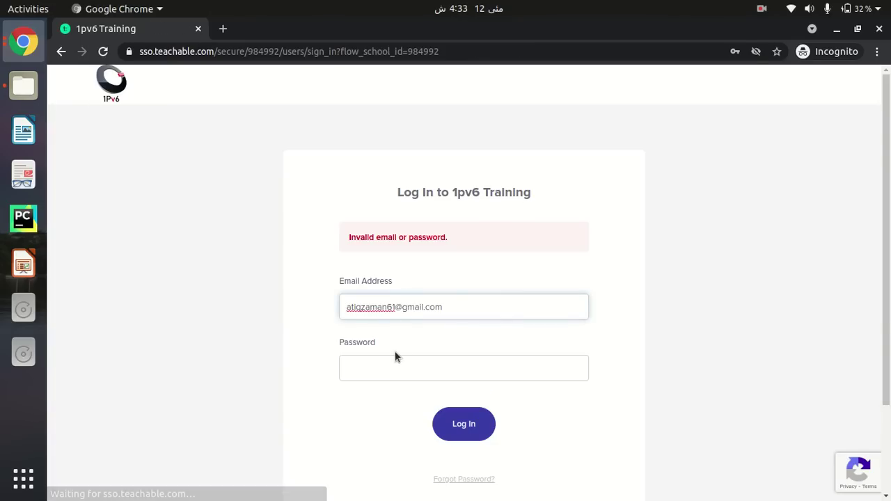
Retype the password after the invalid-login error and sign in again
left_click(406, 377)
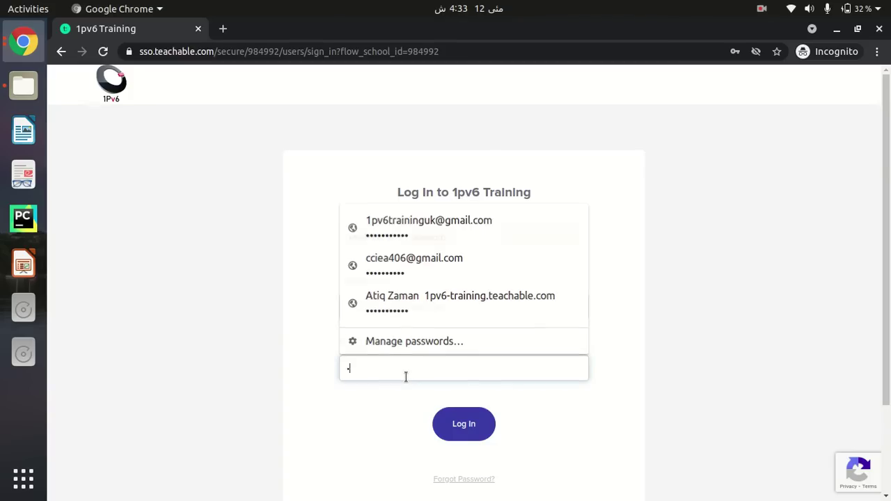
type("•••••••••••")
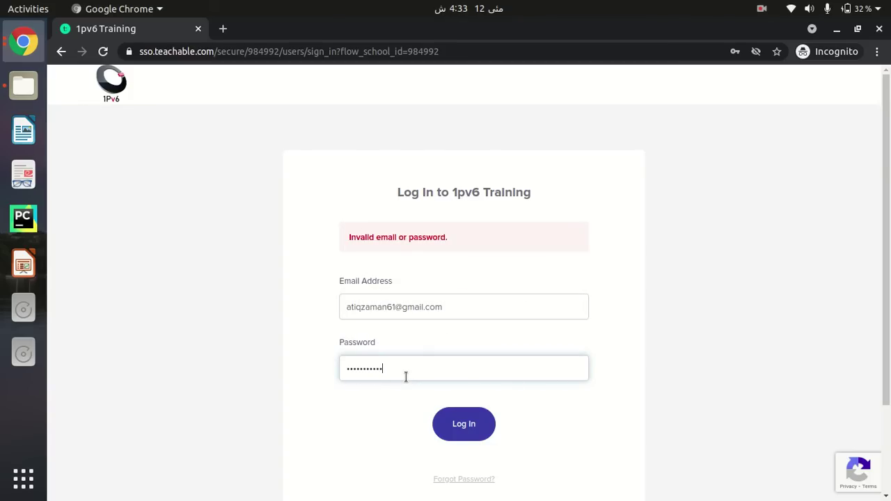
left_click(463, 429)
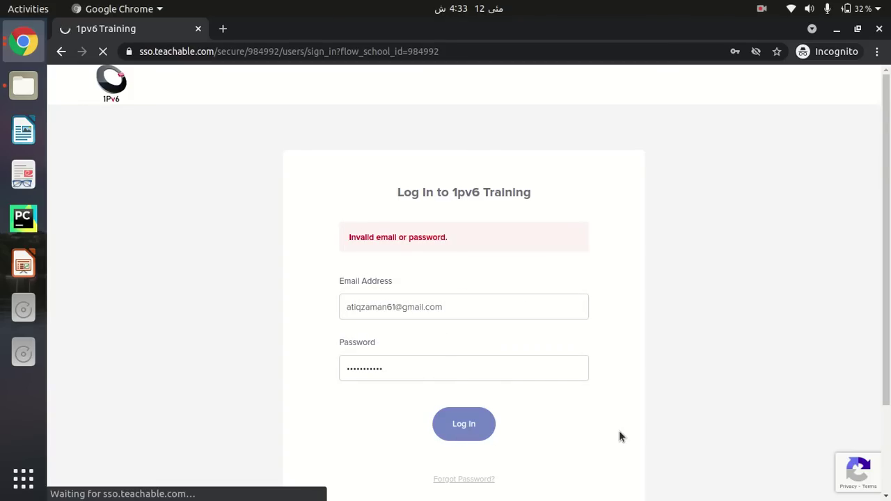